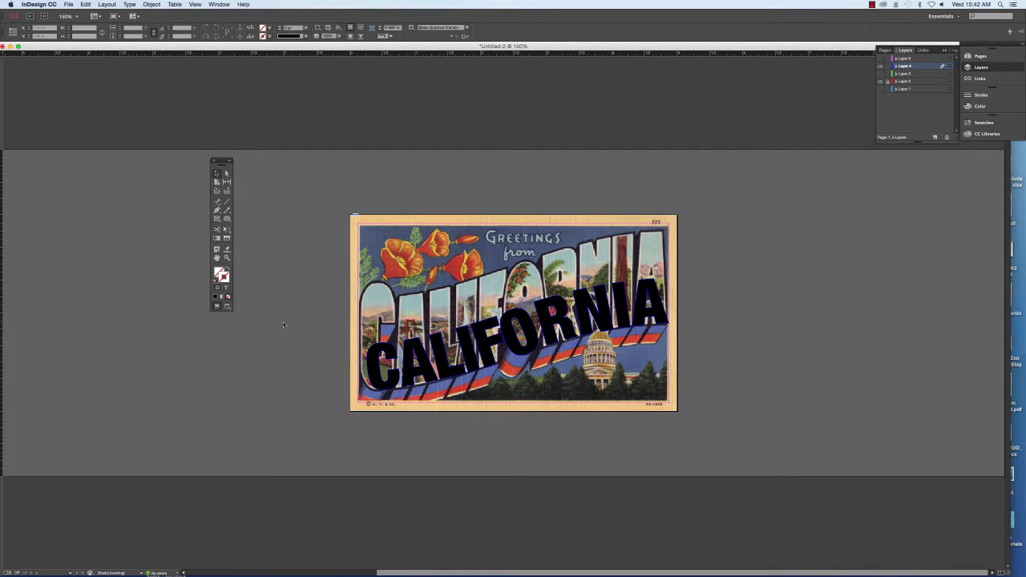
# Select all the black CALIFORNIA letter outlines and fill them with magenta, C=0 M=100 Y=0 K=0
pyautogui.click(375, 366)
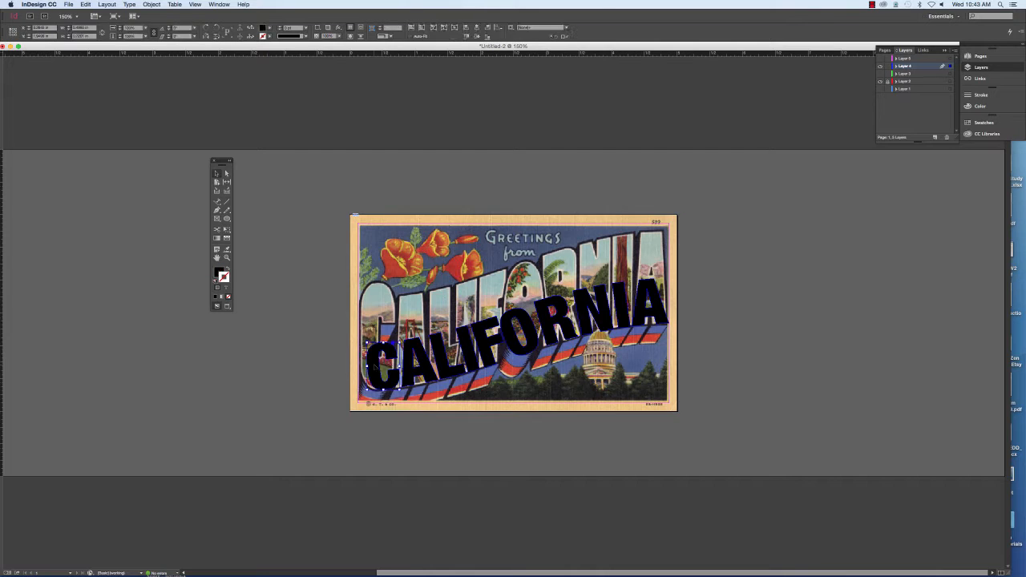
pyautogui.press('super+equal')
pyautogui.press('super+equal')
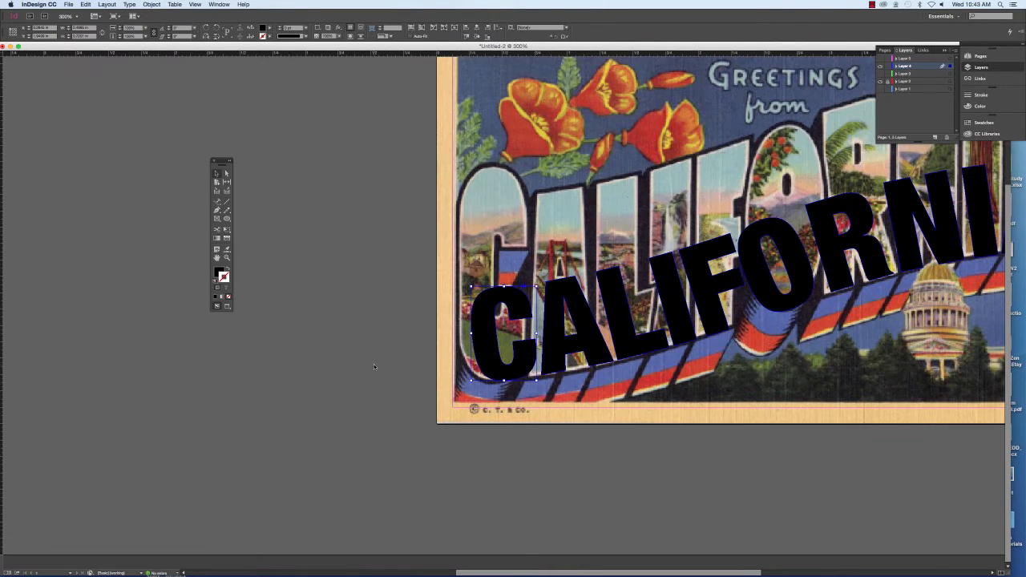
pyautogui.hscroll(5, 521, 343)
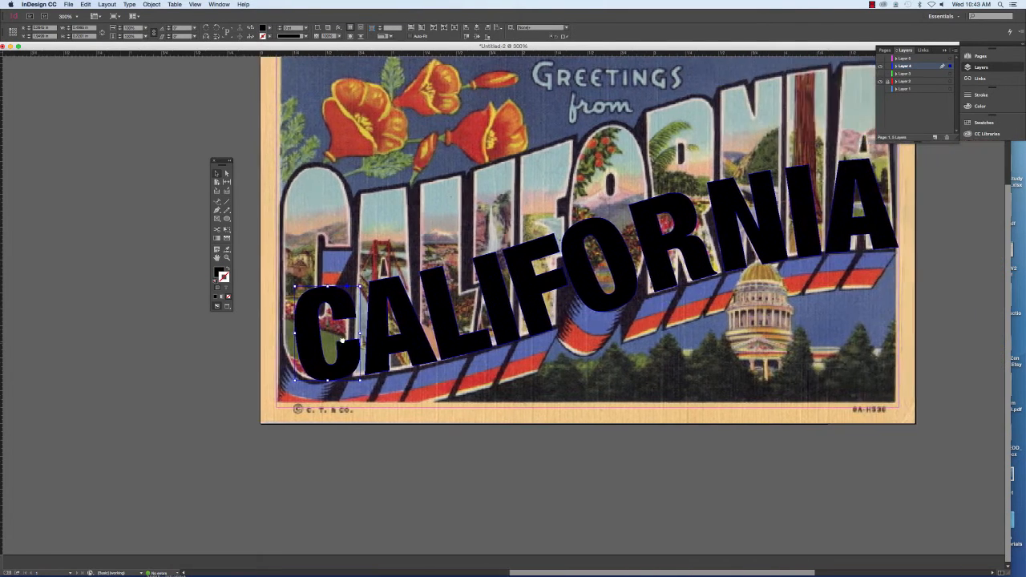
pyautogui.keyDown('shift'); pyautogui.click(381, 336); pyautogui.keyUp('shift')
pyautogui.keyDown('shift'); pyautogui.click(444, 325); pyautogui.keyUp('shift')
pyautogui.keyDown('shift'); pyautogui.click(498, 315); pyautogui.keyUp('shift')
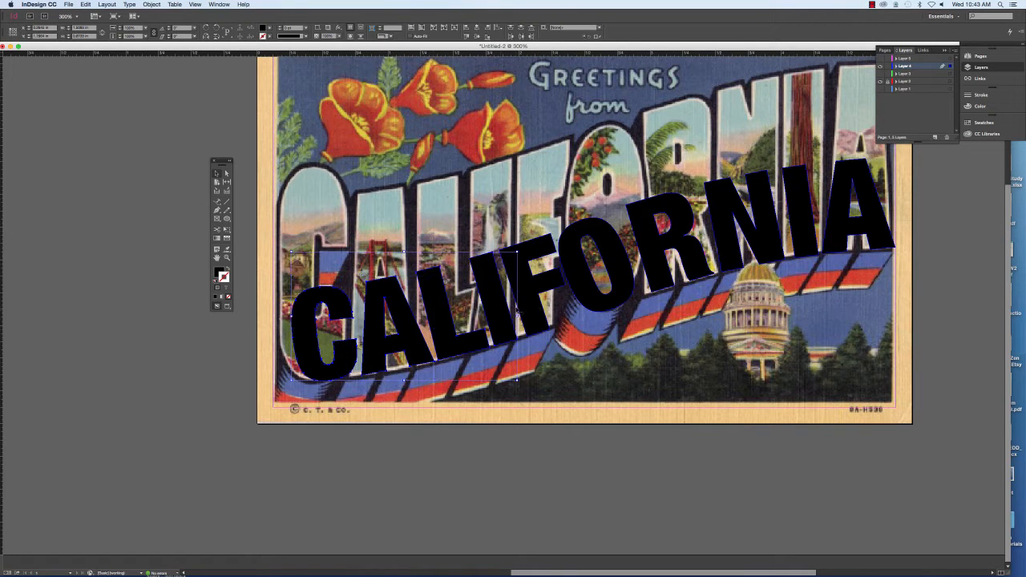
pyautogui.keyDown('shift'); pyautogui.click(539, 306); pyautogui.keyUp('shift')
pyautogui.keyDown('shift'); pyautogui.click(579, 293); pyautogui.keyUp('shift')
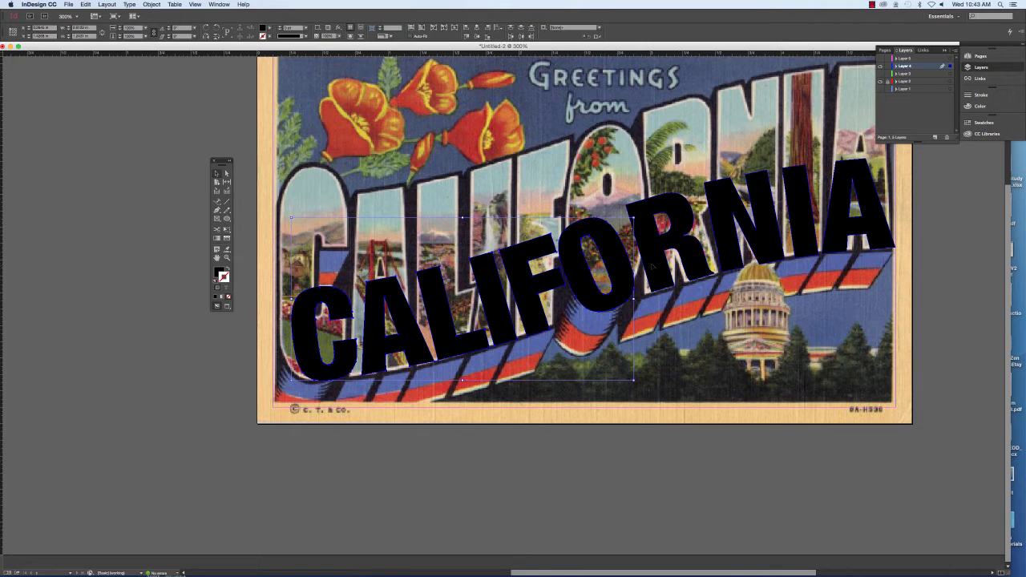
pyautogui.keyDown('shift'); pyautogui.click(677, 240); pyautogui.keyUp('shift')
pyautogui.keyDown('shift'); pyautogui.click(723, 239); pyautogui.keyUp('shift')
pyautogui.keyDown('shift'); pyautogui.click(798, 213); pyautogui.keyUp('shift')
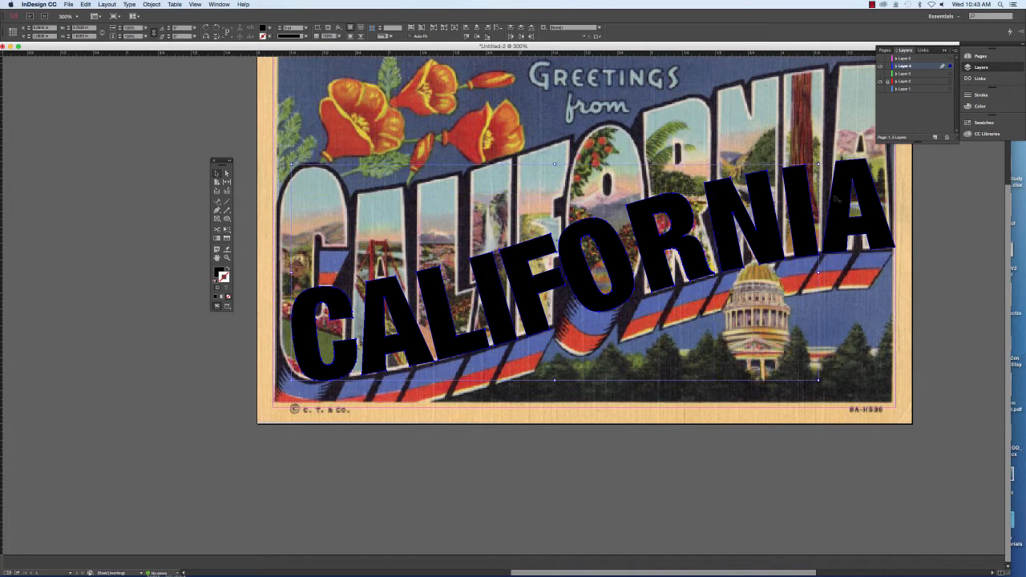
pyautogui.keyDown('shift'); pyautogui.click(839, 201); pyautogui.keyUp('shift')
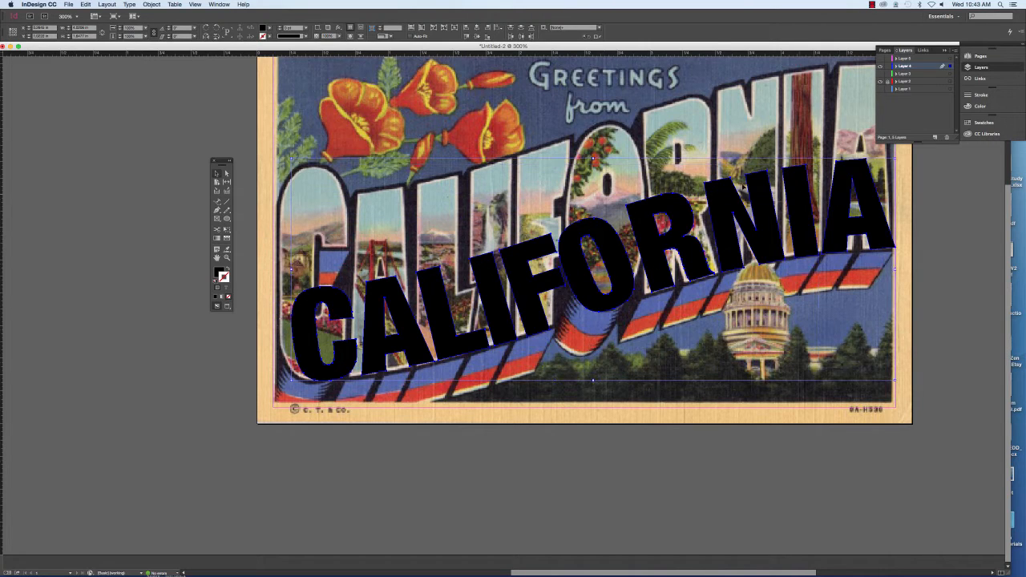
pyautogui.click(269, 30)
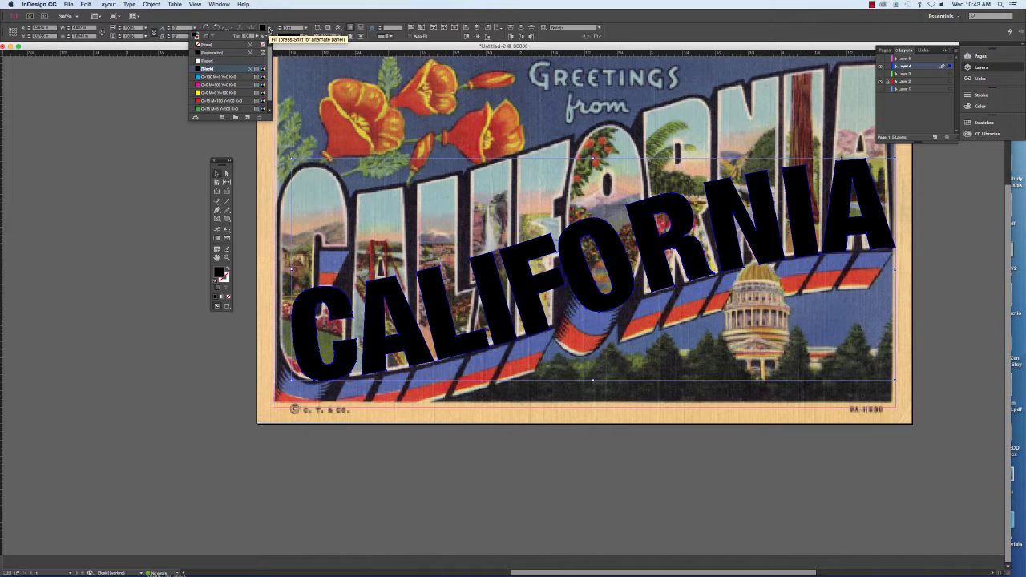
pyautogui.click(231, 85)
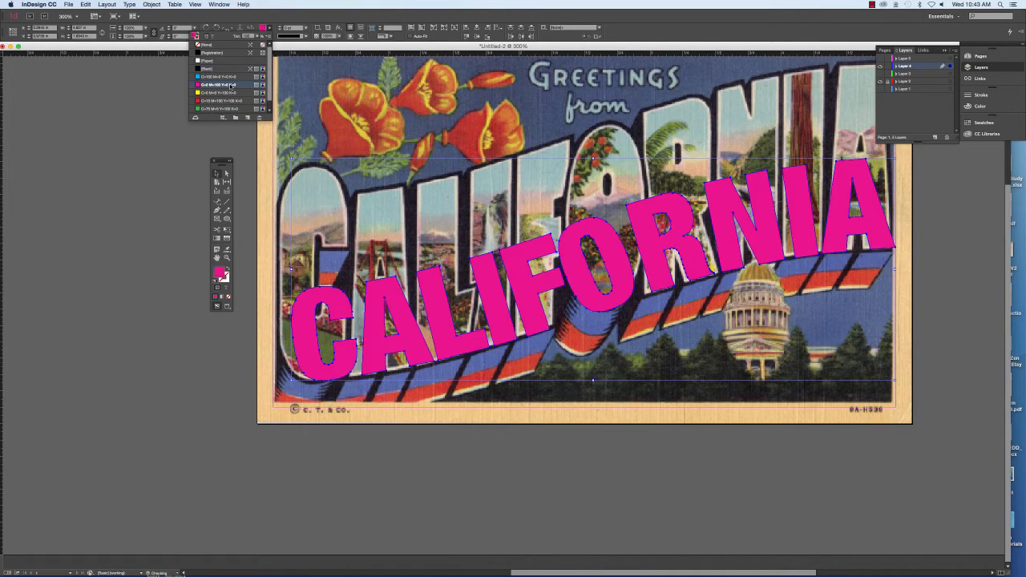
pyautogui.click(196, 143)
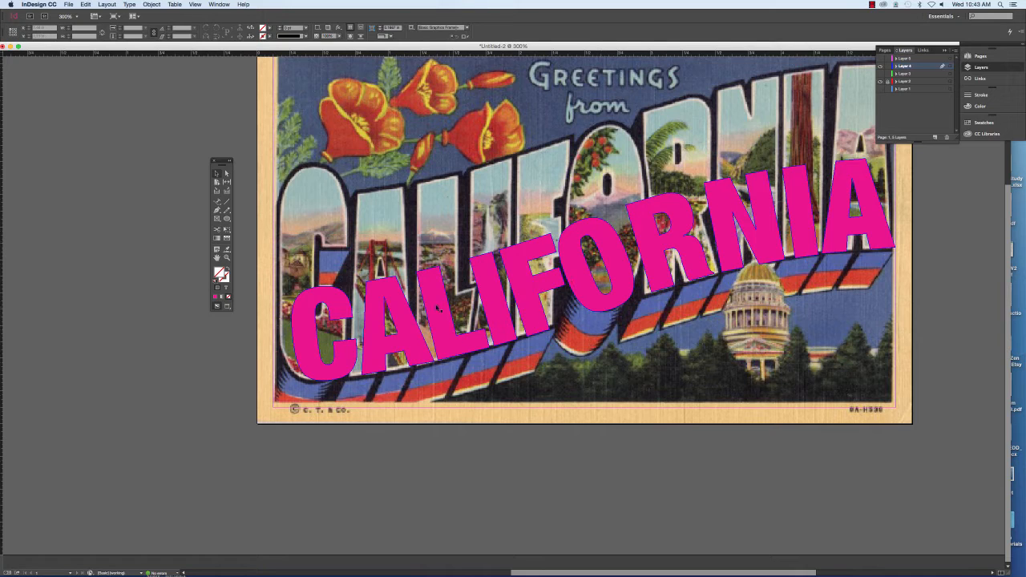
# Move the magenta C over the lower part of the postcard's C and rotate it slightly clockwise
pyautogui.click(307, 308)
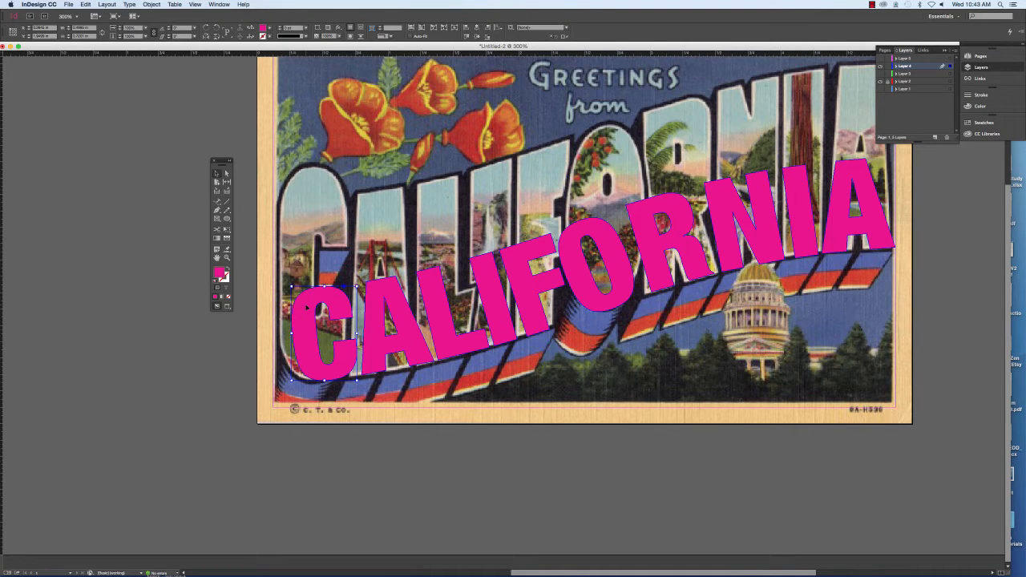
pyautogui.moveTo(307, 307); pyautogui.dragTo(293, 307)
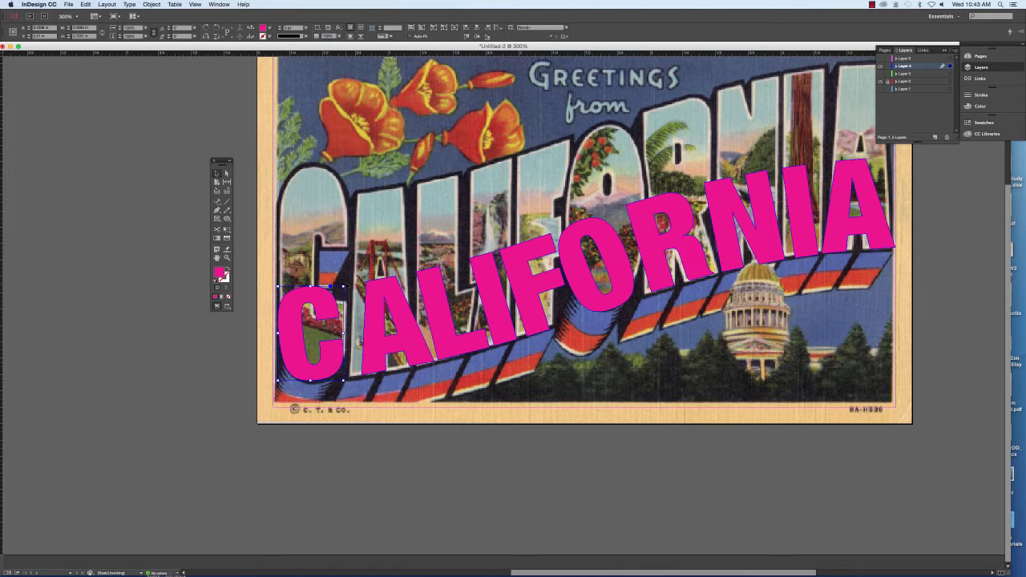
pyautogui.moveTo(347, 285); pyautogui.dragTo(356, 292)
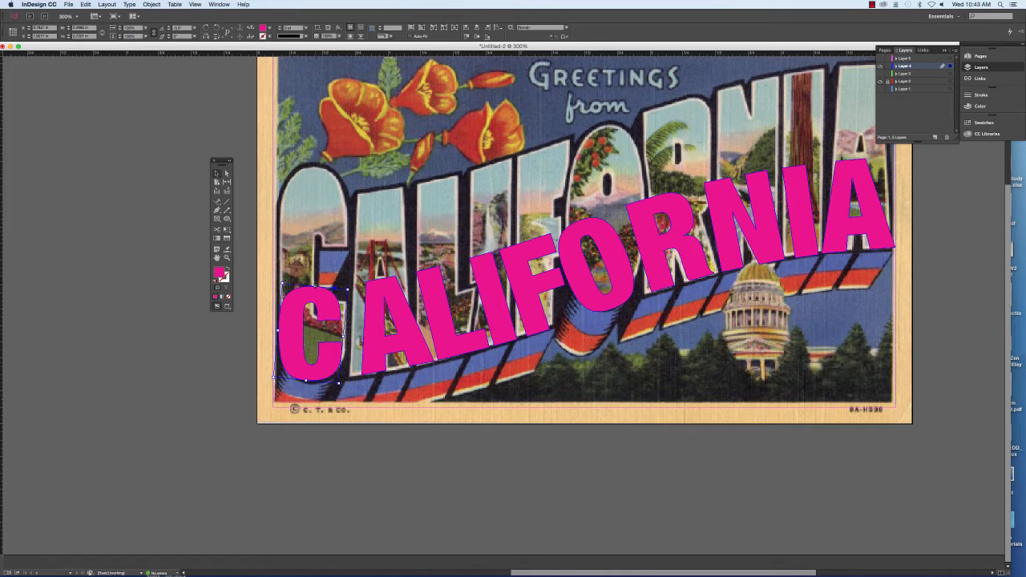
# Stretch the C up to the full height of the postcard's C, widen it leftward and straighten its tilt to match
pyautogui.moveTo(316, 287); pyautogui.dragTo(313, 172)
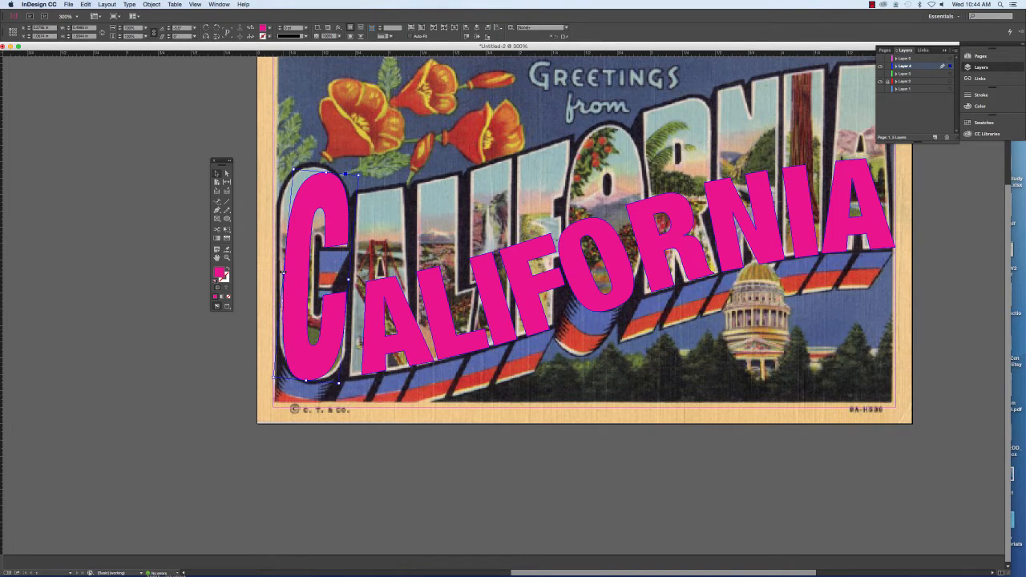
pyautogui.moveTo(282, 273); pyautogui.dragTo(278, 273)
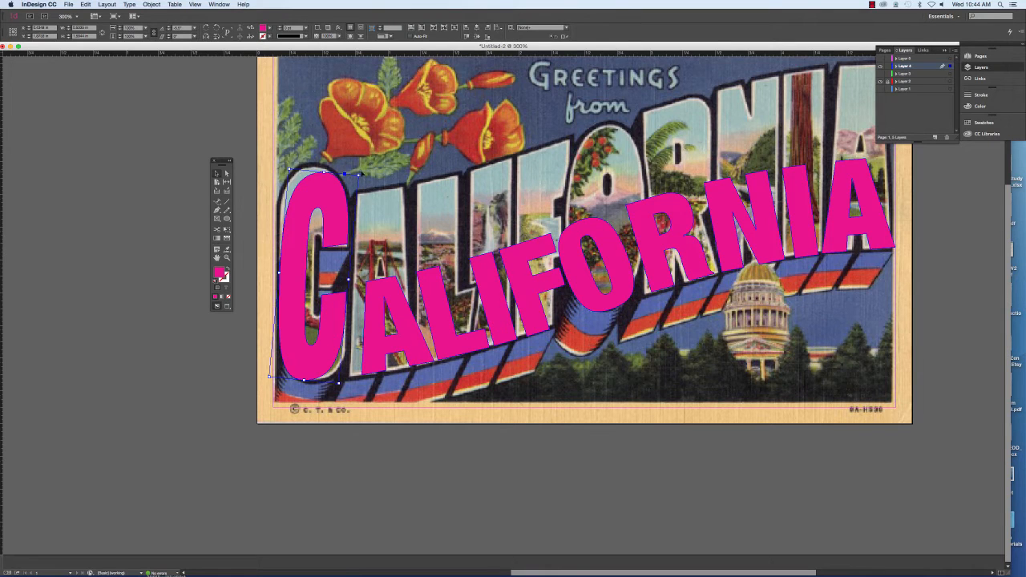
pyautogui.moveTo(361, 174); pyautogui.dragTo(357, 166)
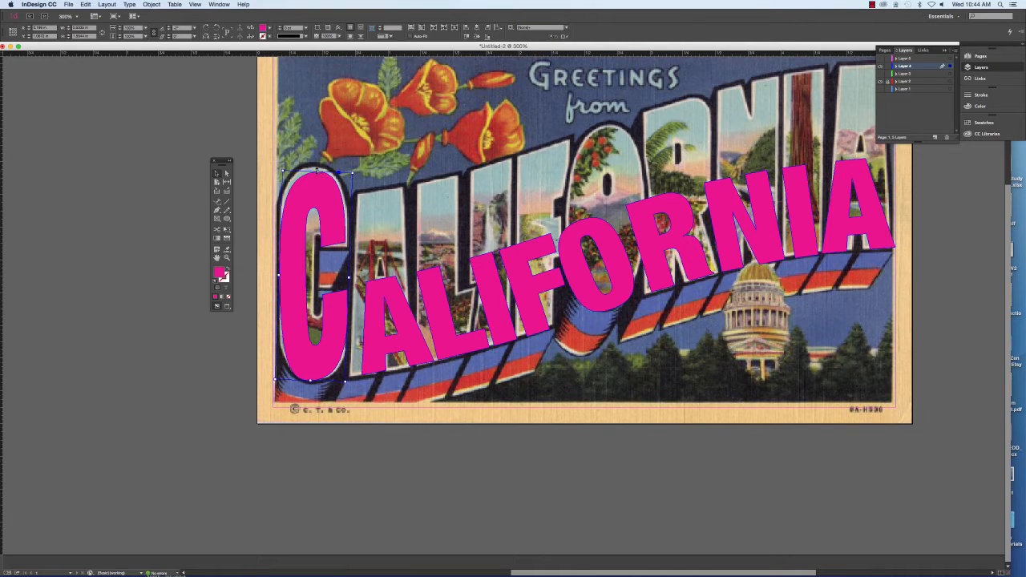
pyautogui.moveTo(320, 173); pyautogui.dragTo(317, 166)
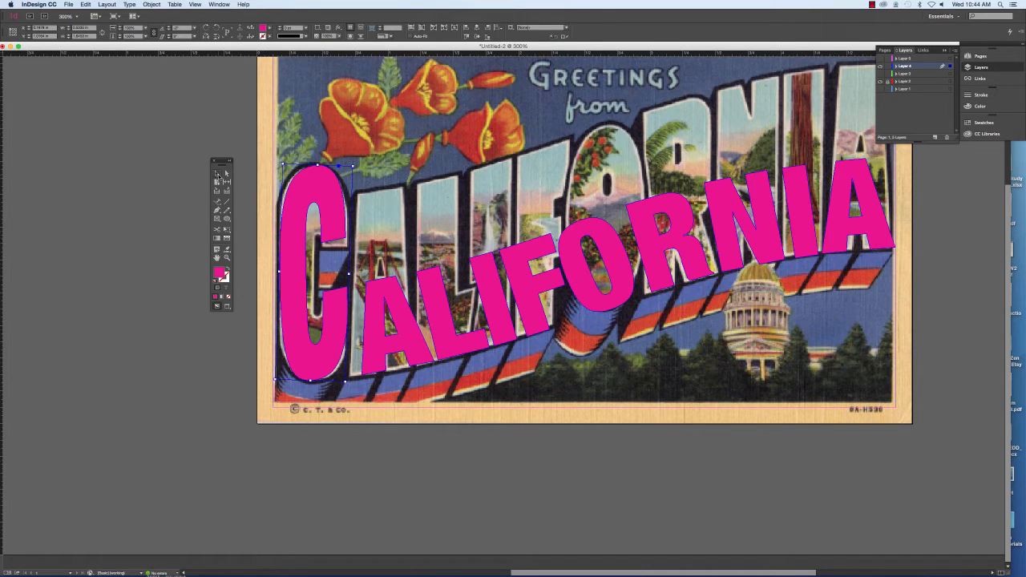
pyautogui.click(242, 192)
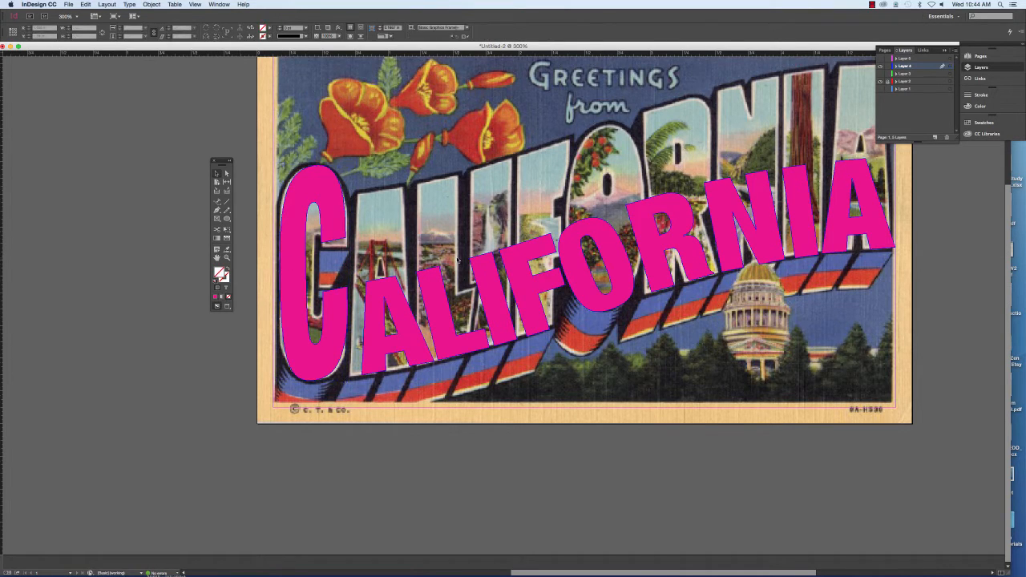
# Rotate, narrow and reposition the first magenta A, then stretch it to the full height of the postcard's A
pyautogui.click(417, 312)
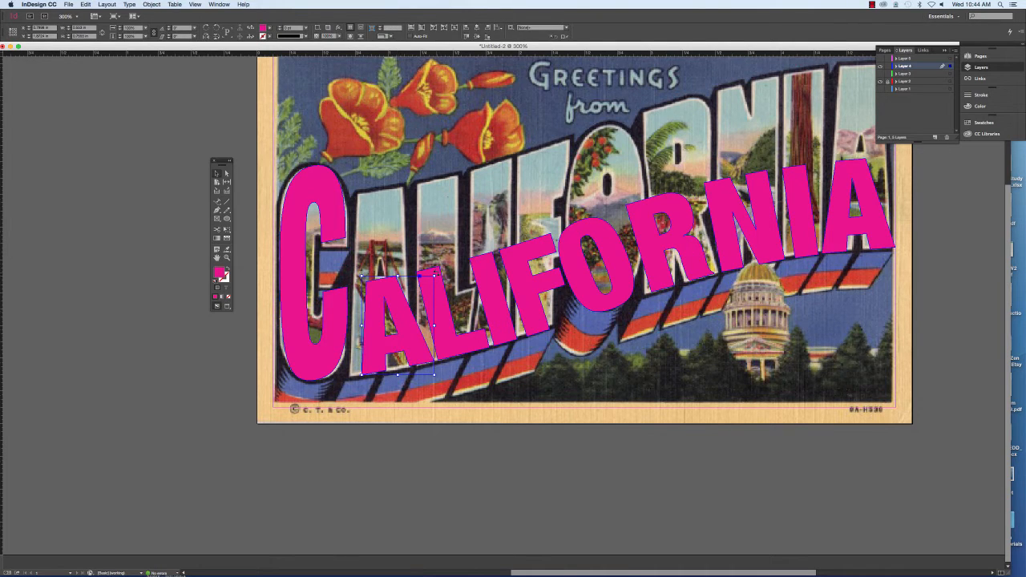
pyautogui.moveTo(452, 277)
pyautogui.mouseDown()
pyautogui.moveTo(465, 299)
pyautogui.moveTo(441, 308)
pyautogui.moveTo(449, 287)
pyautogui.moveTo(465, 285)
pyautogui.moveTo(455, 275)
pyautogui.mouseUp()
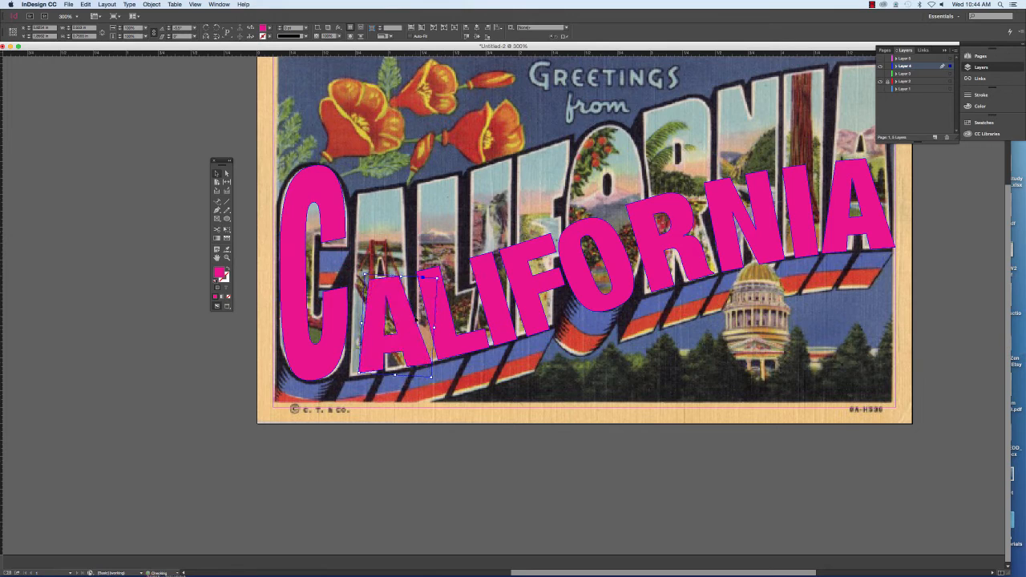
pyautogui.moveTo(416, 319)
pyautogui.mouseDown()
pyautogui.moveTo(405, 323)
pyautogui.moveTo(420, 329)
pyautogui.moveTo(407, 332)
pyautogui.mouseUp()
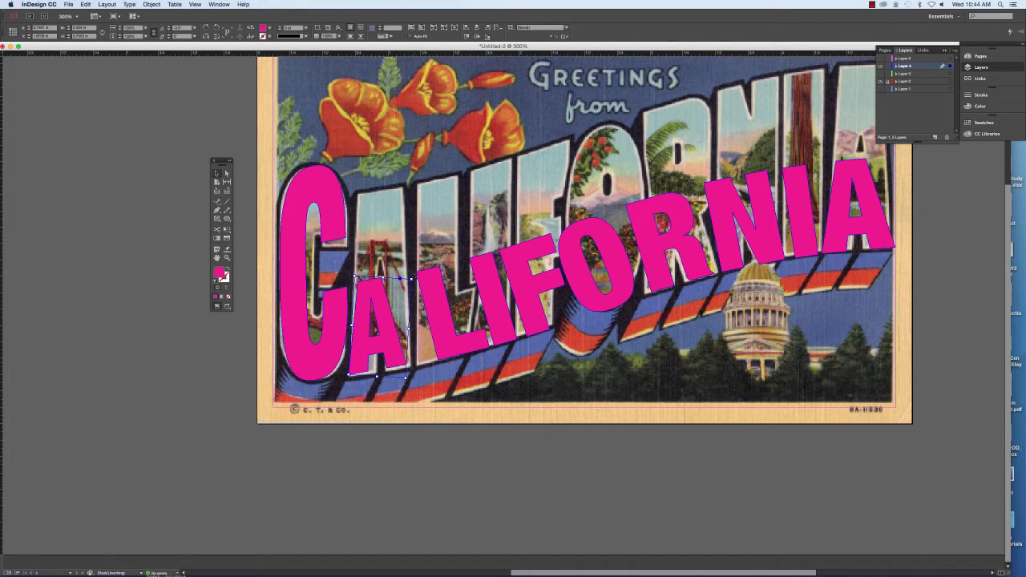
pyautogui.moveTo(413, 276); pyautogui.dragTo(424, 193)
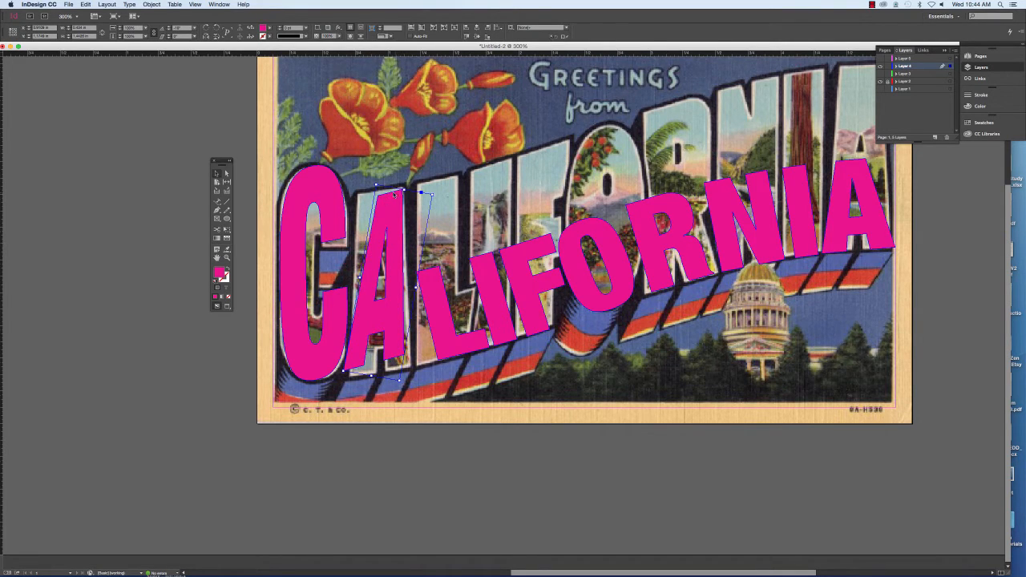
pyautogui.moveTo(423, 193); pyautogui.dragTo(422, 187)
pyautogui.moveTo(393, 381); pyautogui.dragTo(392, 393)
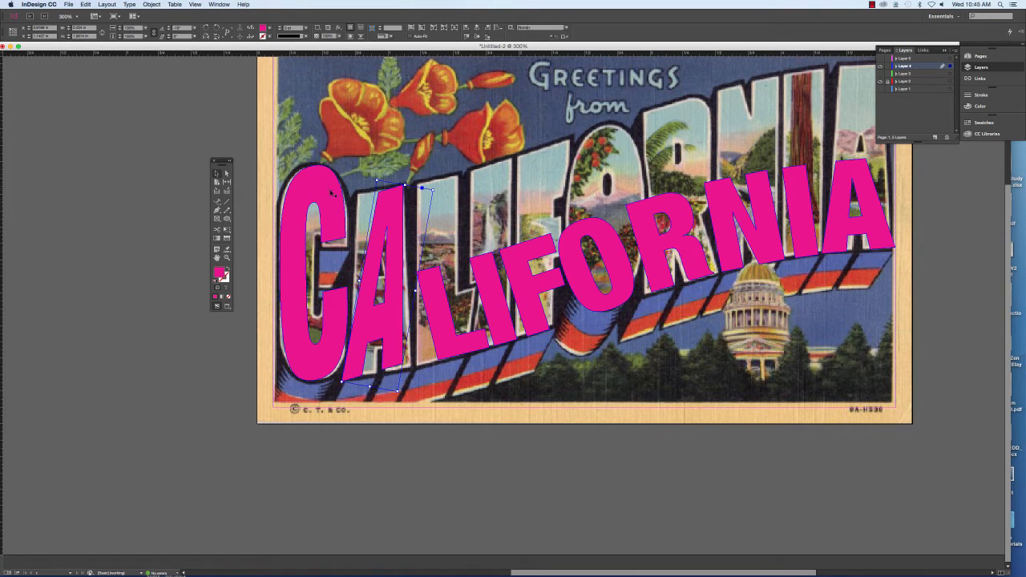
pyautogui.click(470, 212)
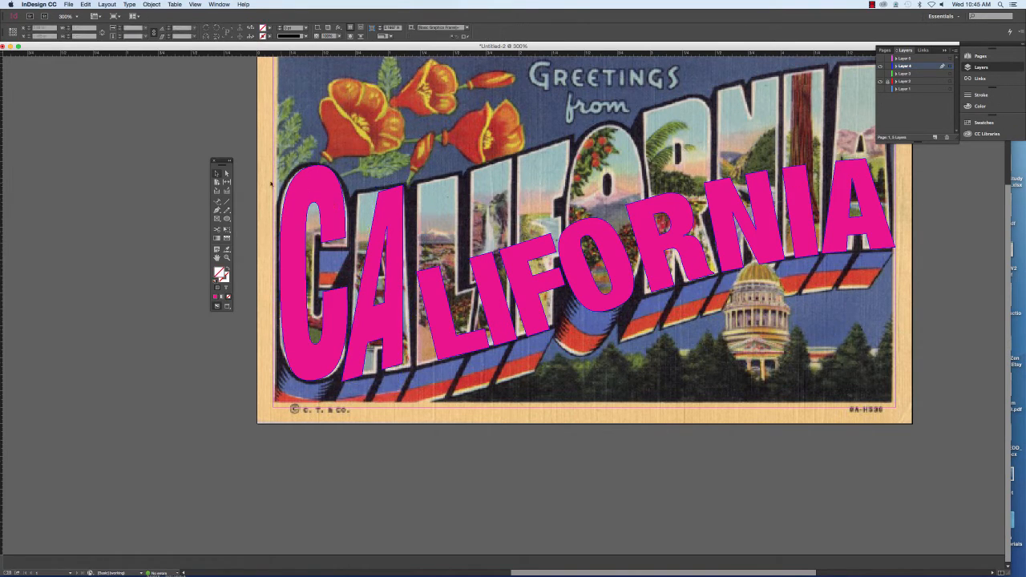
# With the Direct Selection tool, move the first A's top-left corner and right-foot anchor points onto the postcard letter's outline
pyautogui.click(226, 174)
pyautogui.click(380, 194)
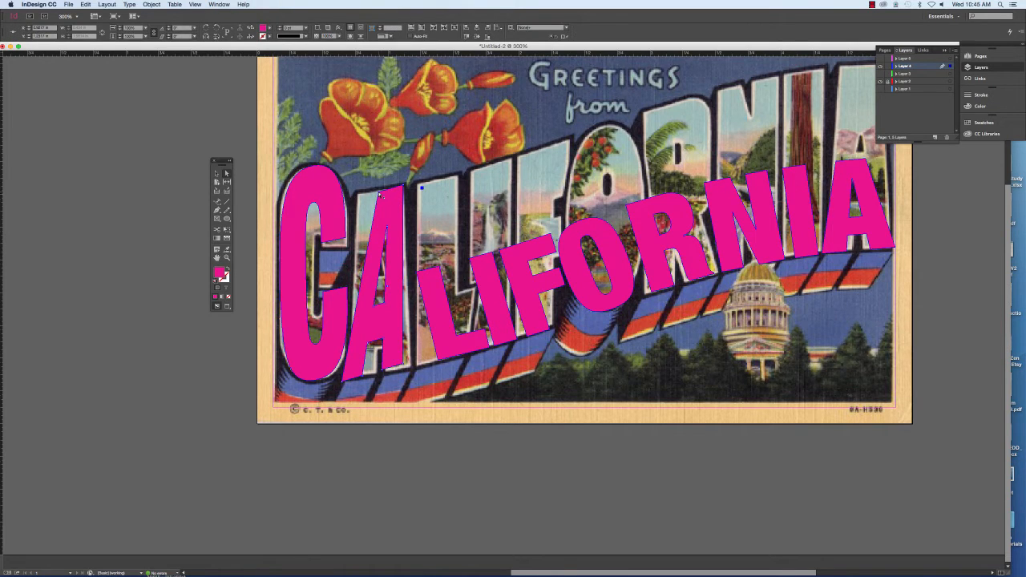
pyautogui.moveTo(379, 194)
pyautogui.mouseDown()
pyautogui.moveTo(357, 196)
pyautogui.moveTo(417, 189)
pyautogui.mouseUp()
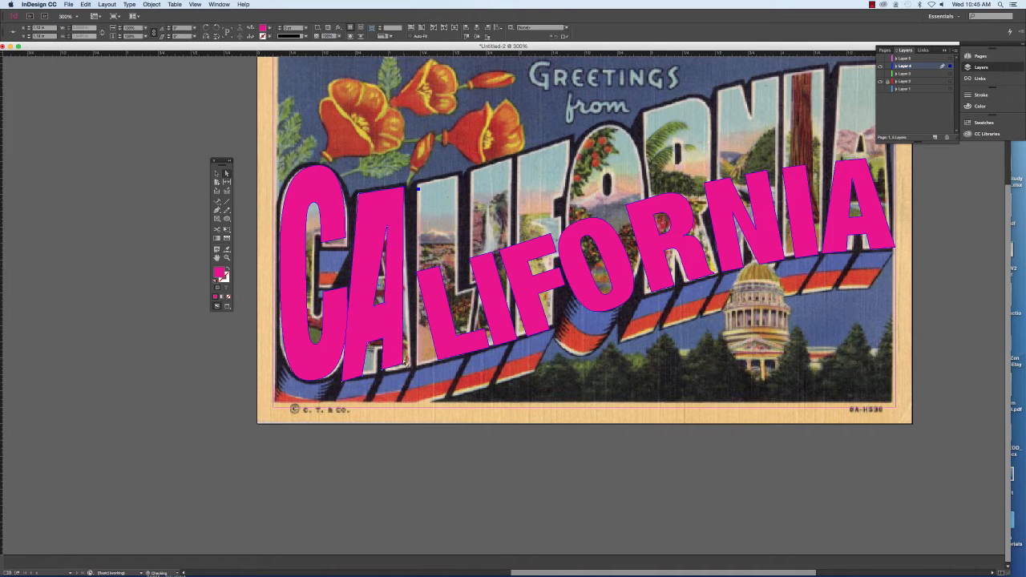
pyautogui.moveTo(404, 366); pyautogui.dragTo(384, 347)
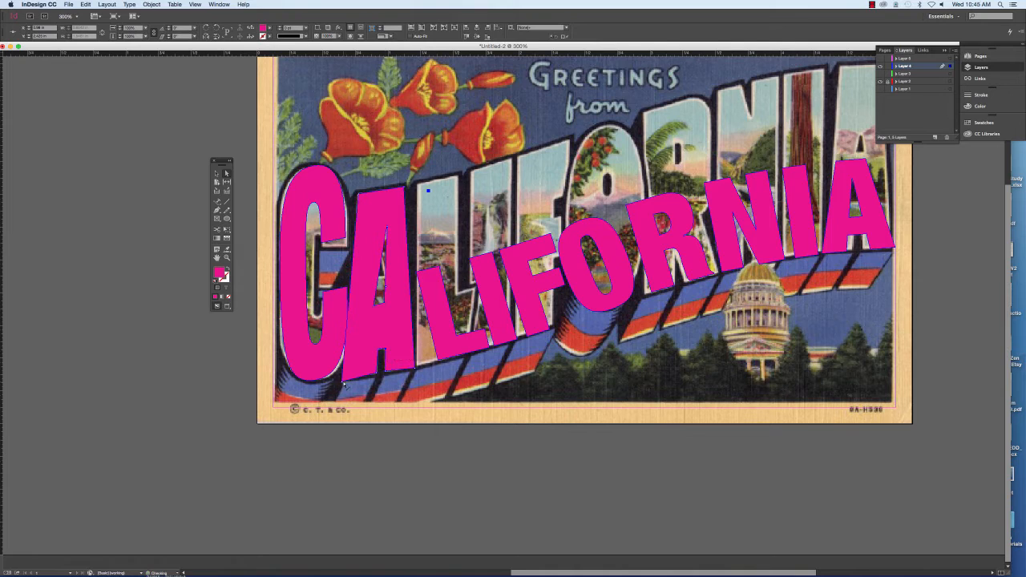
# Adjust the first A's lower-left and upper-left corner anchor points to fit the postcard letter's edges
pyautogui.moveTo(343, 384)
pyautogui.mouseDown()
pyautogui.moveTo(359, 370)
pyautogui.moveTo(350, 377)
pyautogui.mouseUp()
pyautogui.hotkey('ctrl', 'z')
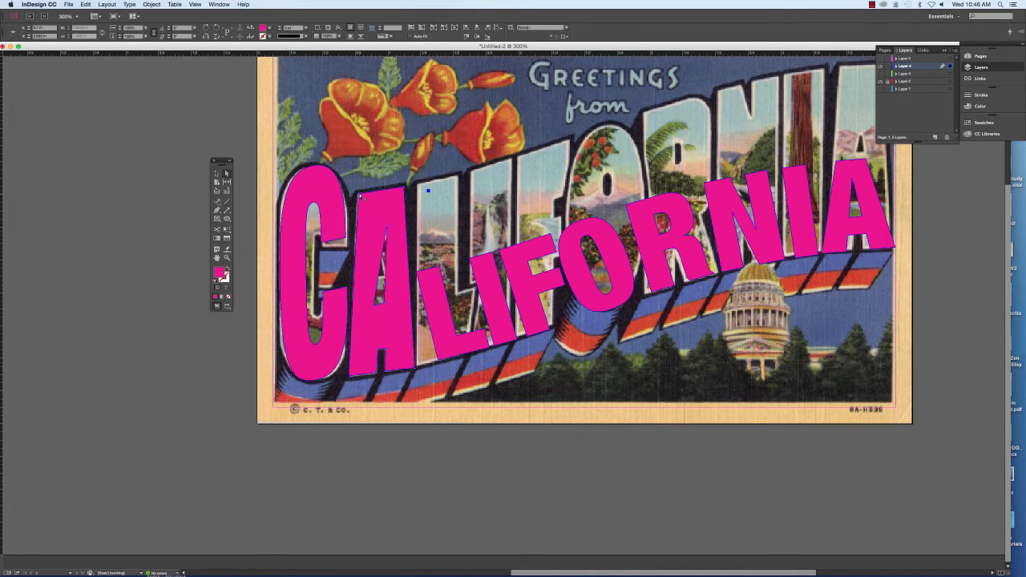
pyautogui.moveTo(359, 196); pyautogui.dragTo(358, 194)
pyautogui.moveTo(387, 229)
pyautogui.mouseDown()
pyautogui.moveTo(382, 241)
pyautogui.moveTo(391, 230)
pyautogui.mouseUp()
pyautogui.click(411, 222)
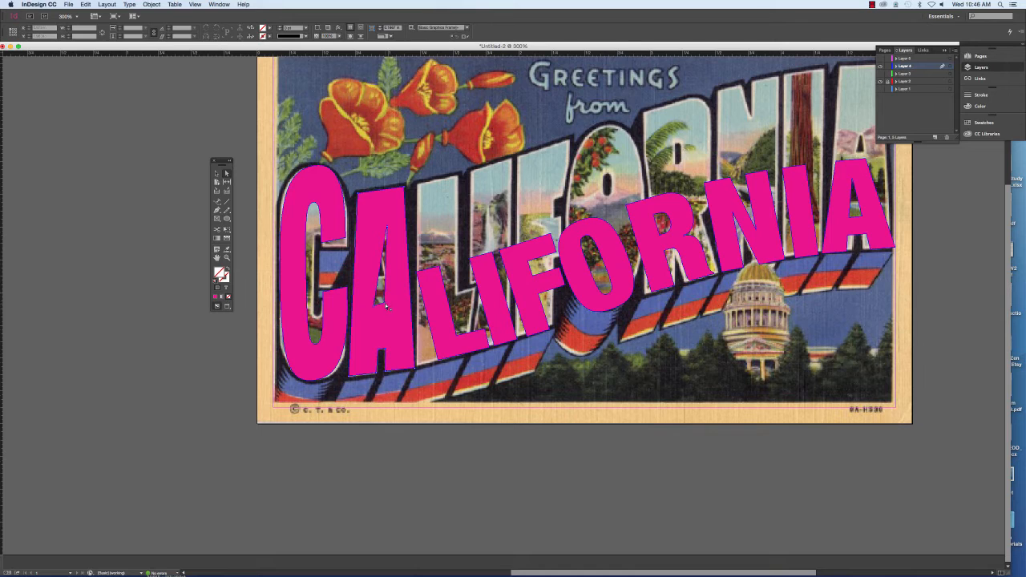
# Shrink the first A's triangular counter by moving its lower corners up and its apex down with the Direct Selection tool
pyautogui.click(387, 306)
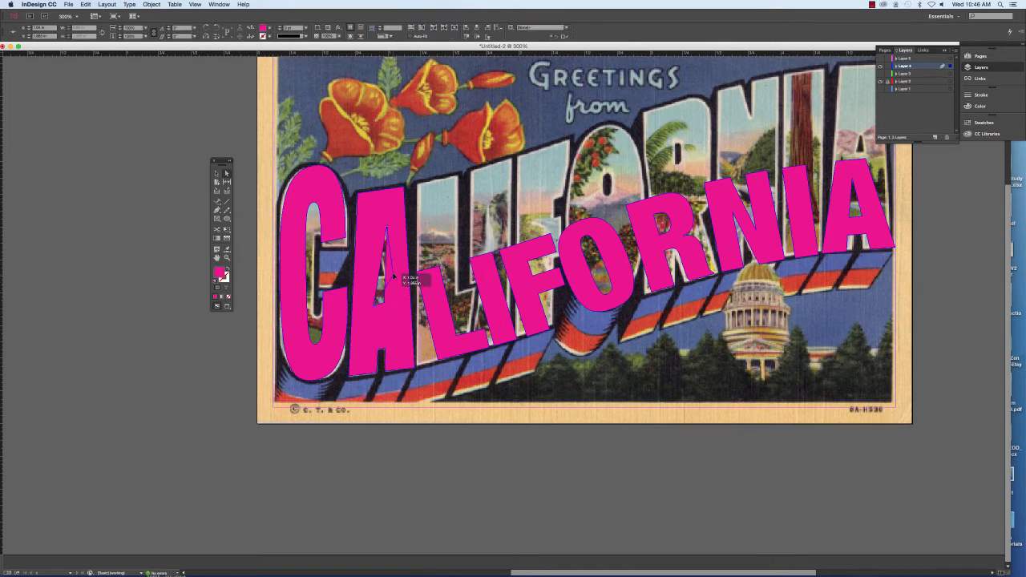
pyautogui.moveTo(376, 307)
pyautogui.mouseDown()
pyautogui.moveTo(367, 280)
pyautogui.moveTo(371, 290)
pyautogui.mouseUp()
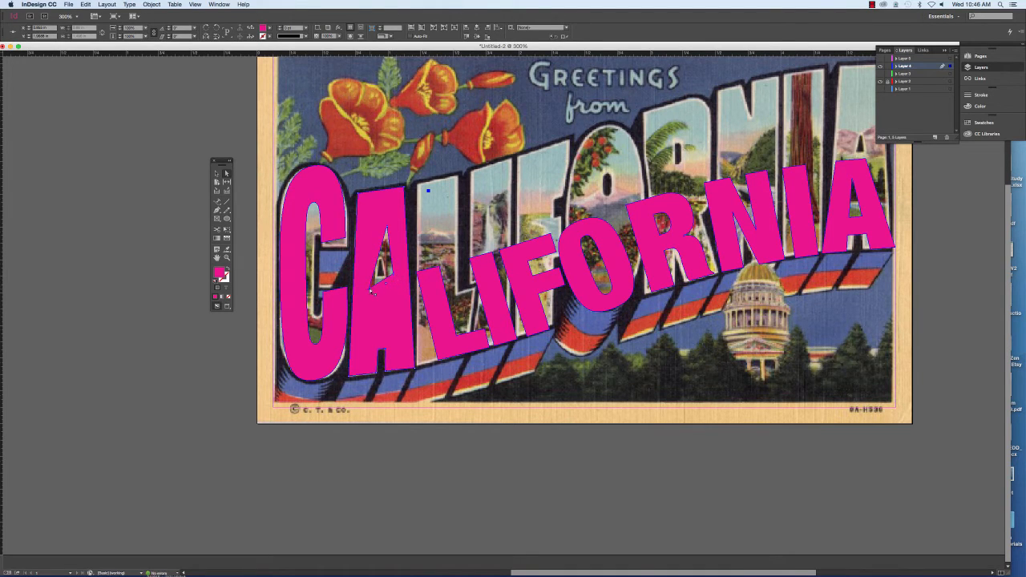
pyautogui.moveTo(388, 231); pyautogui.dragTo(379, 267)
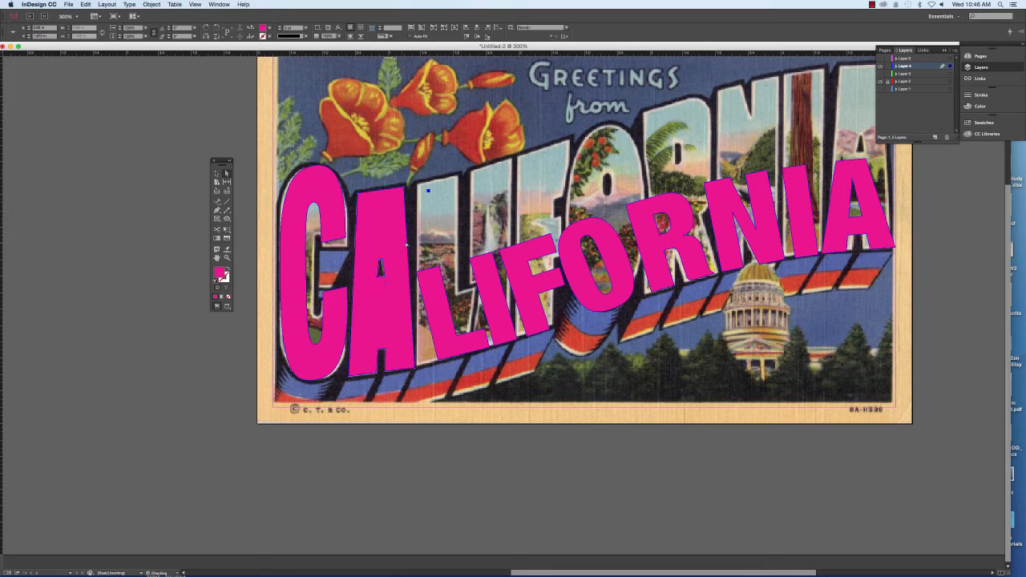
pyautogui.click(388, 176)
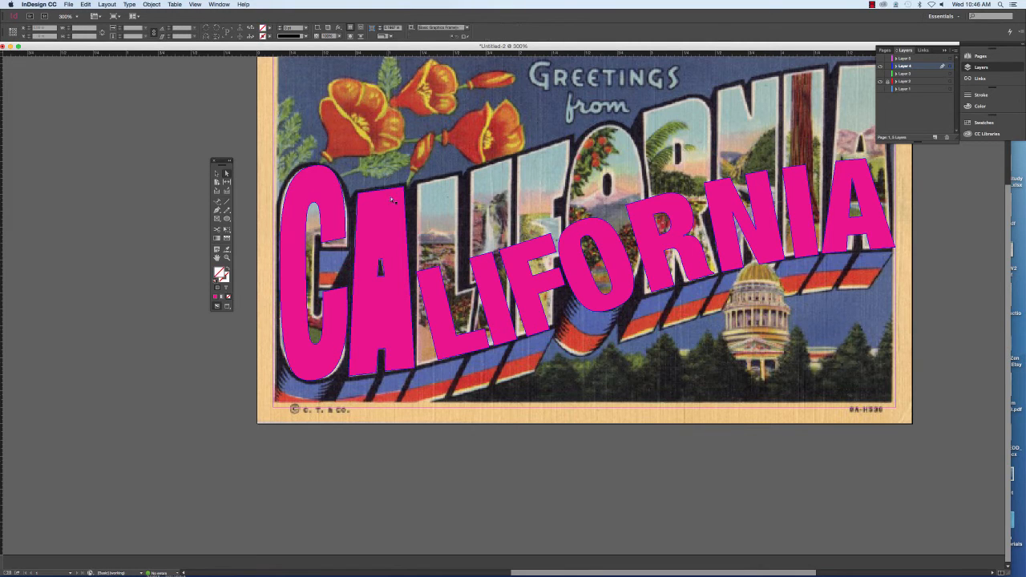
pyautogui.press('super+equal')
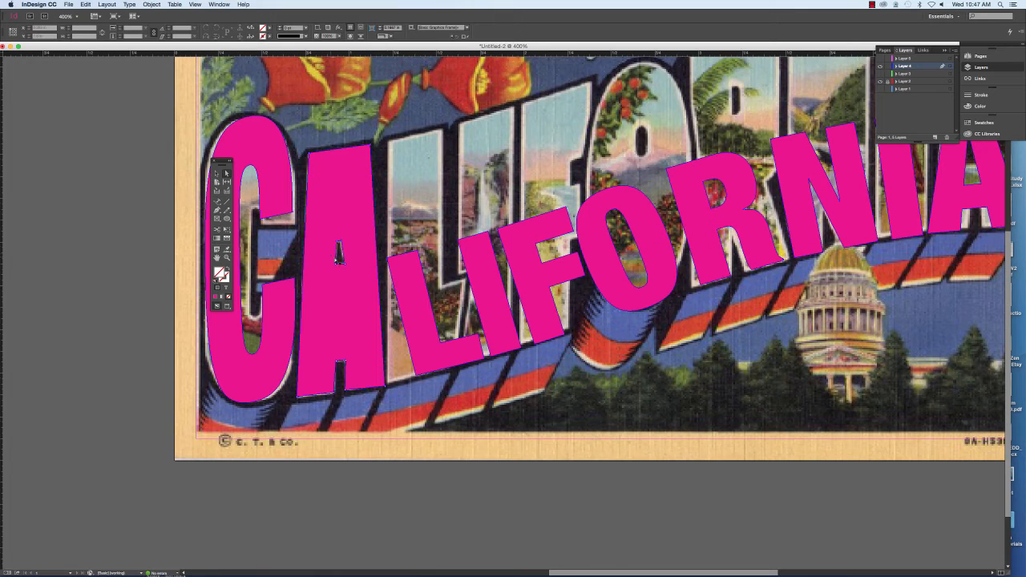
pyautogui.click(346, 267)
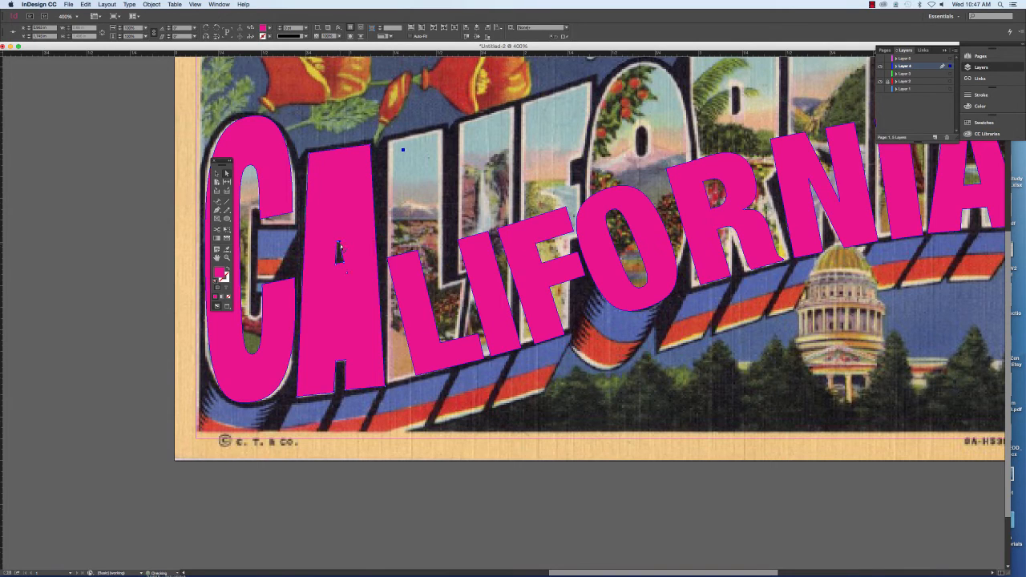
pyautogui.click(323, 146)
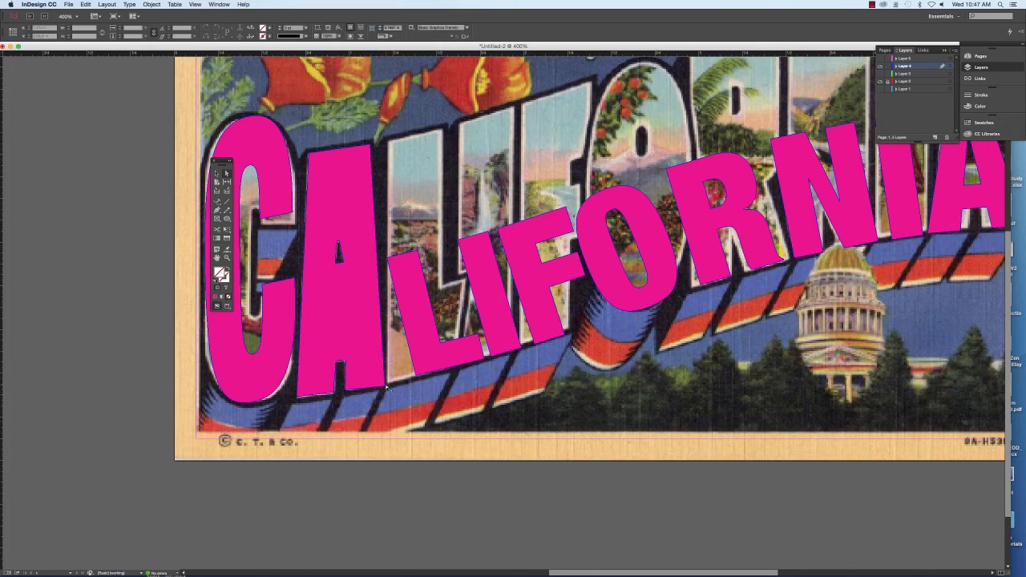
# Move the first A's outer right-foot and left-foot corner points inward to fit the postcard letter's base
pyautogui.click(385, 388)
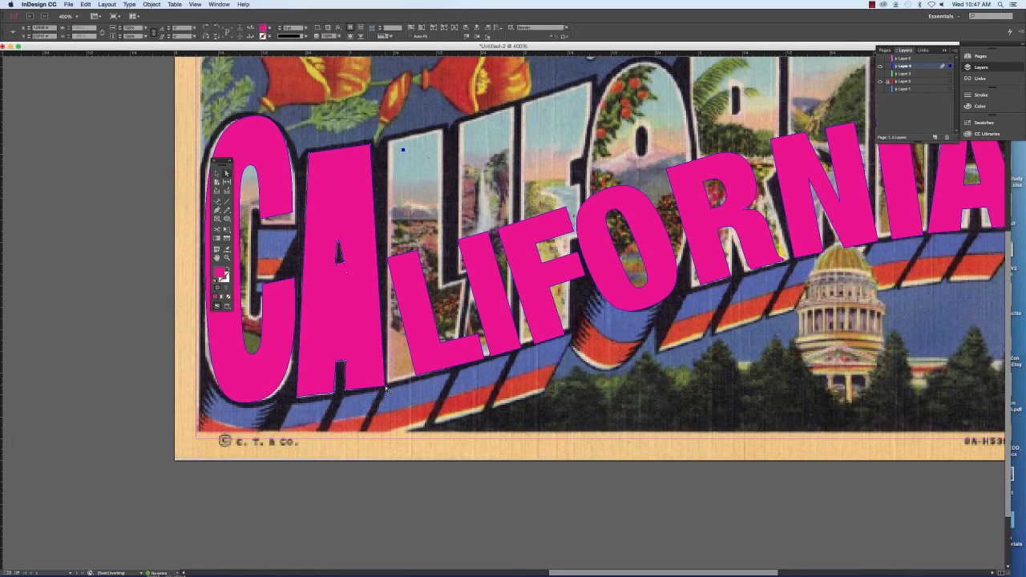
pyautogui.moveTo(385, 388); pyautogui.dragTo(297, 398)
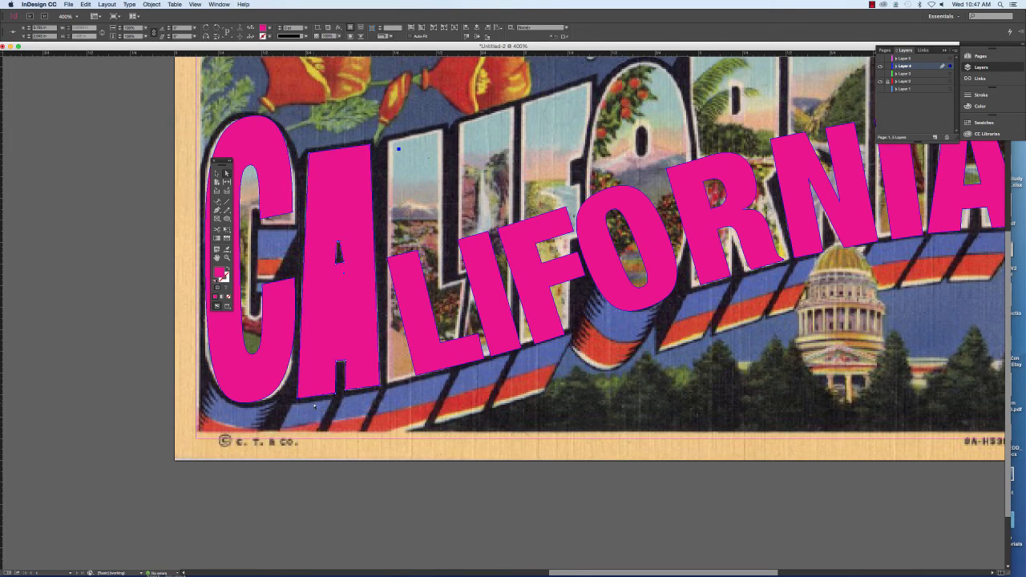
pyautogui.click(440, 387)
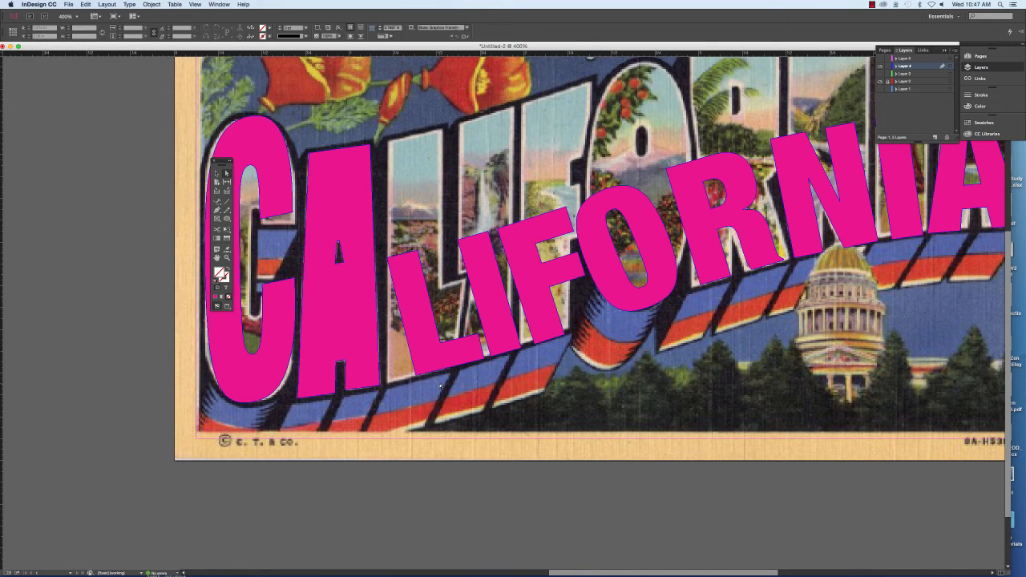
# Reshape the end of the C's upper arm by moving its corner points down to a level edge matching the postcard letter
pyautogui.press('super+minus')
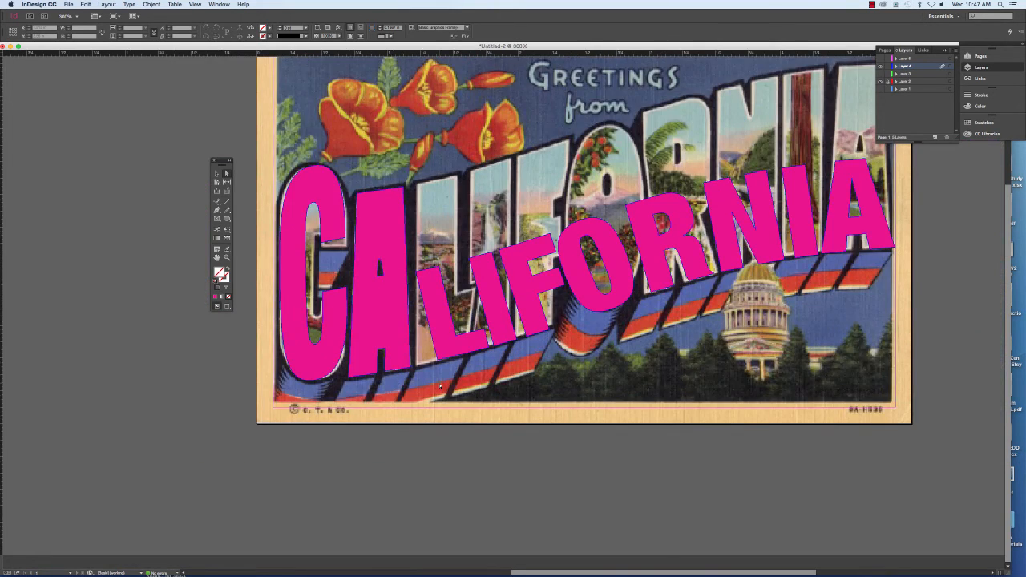
pyautogui.press('super+minus')
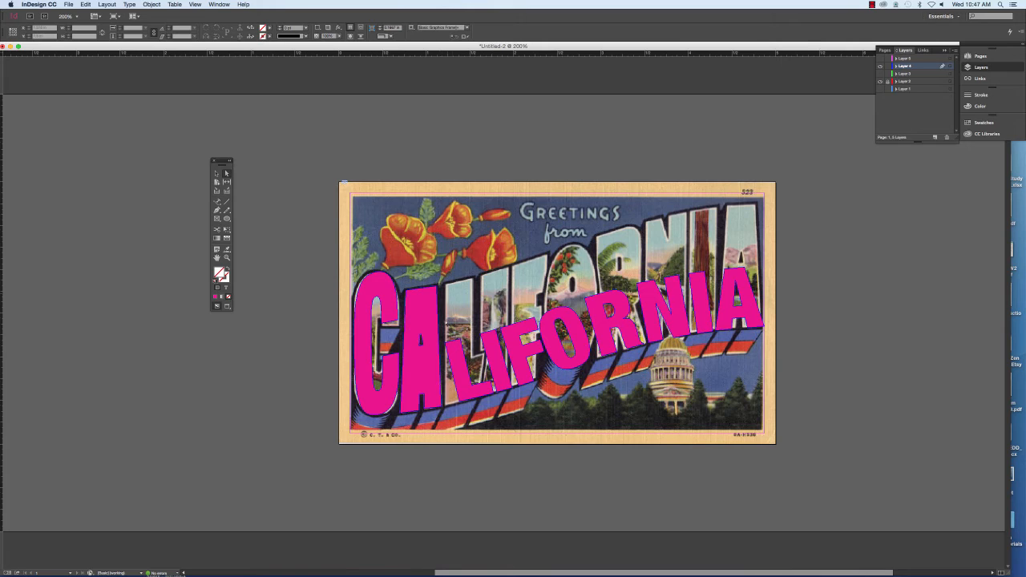
pyautogui.click(216, 173)
pyautogui.press('super+equal')
pyautogui.moveTo(324, 312); pyautogui.dragTo(411, 279)
pyautogui.click(226, 174)
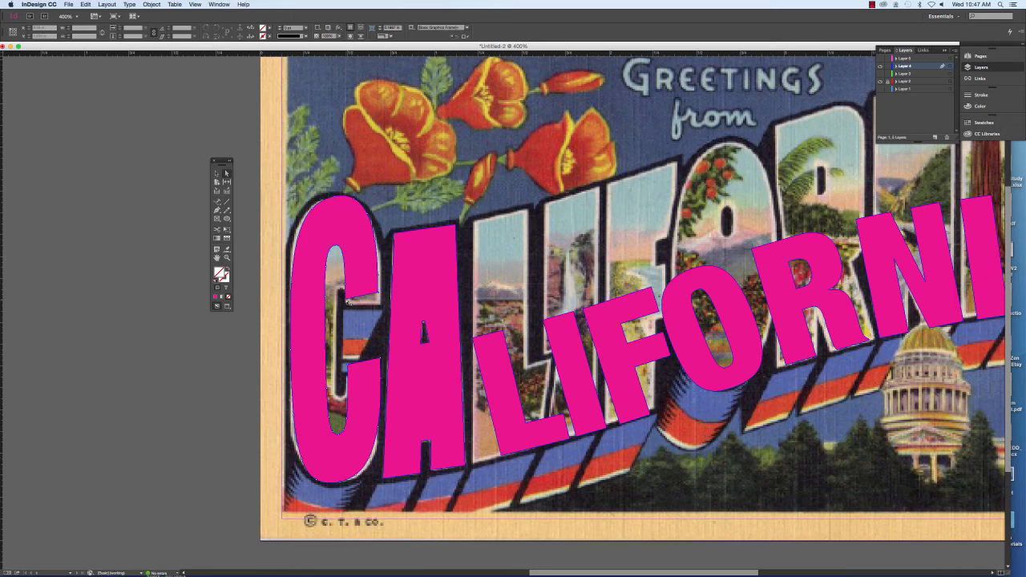
pyautogui.click(348, 301)
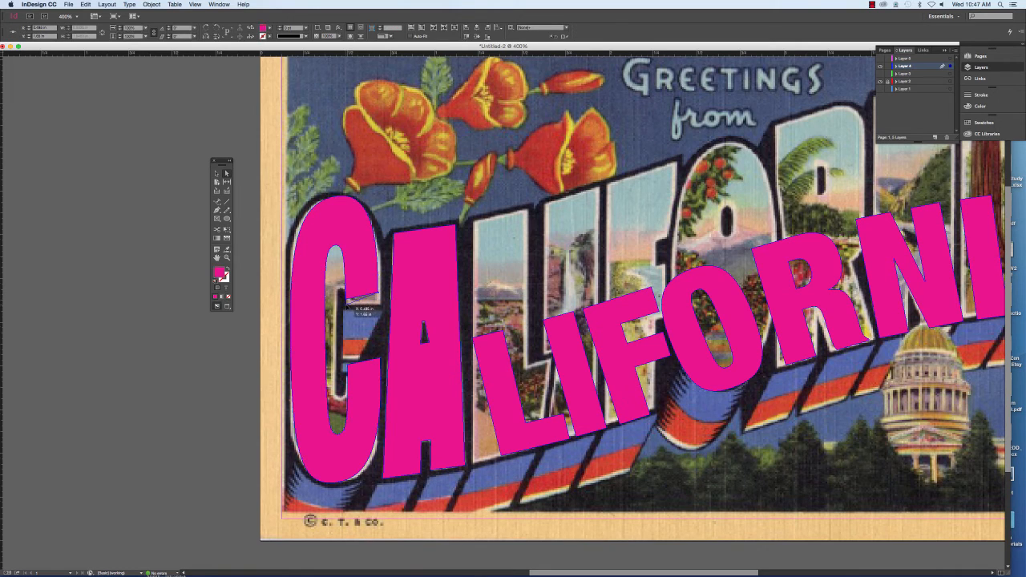
pyautogui.moveTo(346, 303); pyautogui.dragTo(378, 237)
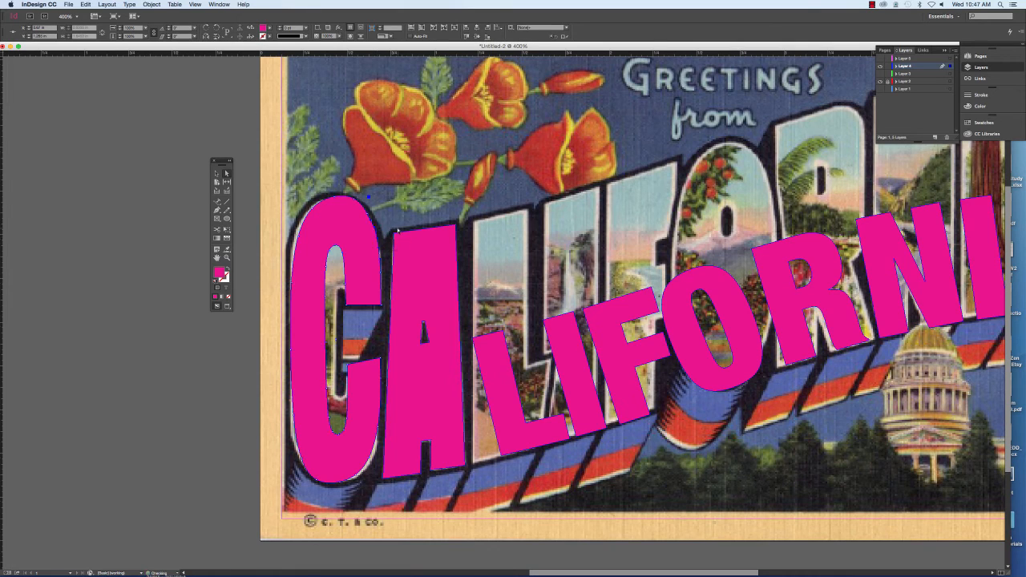
pyautogui.click(381, 224)
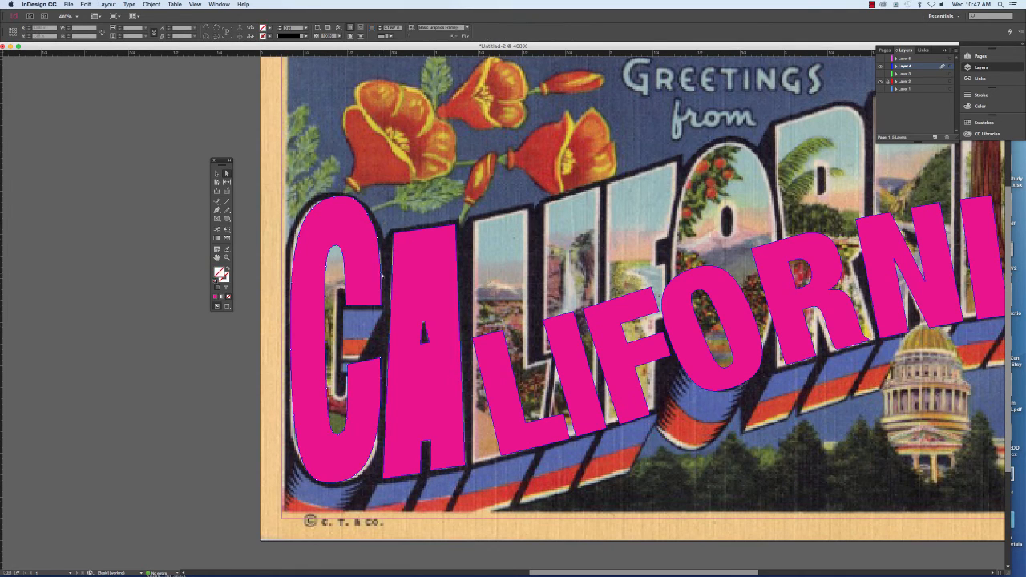
# Adjust the C's outer curve points along its upper right, top left and left side to follow the postcard letter's outline
pyautogui.click(382, 274)
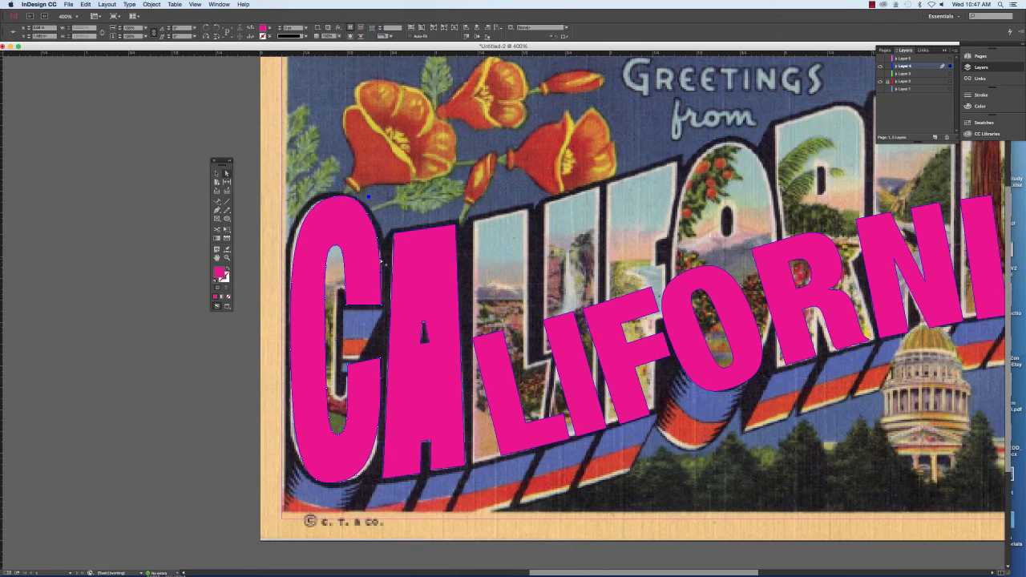
pyautogui.moveTo(380, 261); pyautogui.dragTo(382, 258)
pyautogui.moveTo(302, 237); pyautogui.dragTo(294, 238)
pyautogui.moveTo(293, 284); pyautogui.dragTo(290, 284)
pyautogui.moveTo(315, 209); pyautogui.dragTo(310, 212)
pyautogui.click(341, 196)
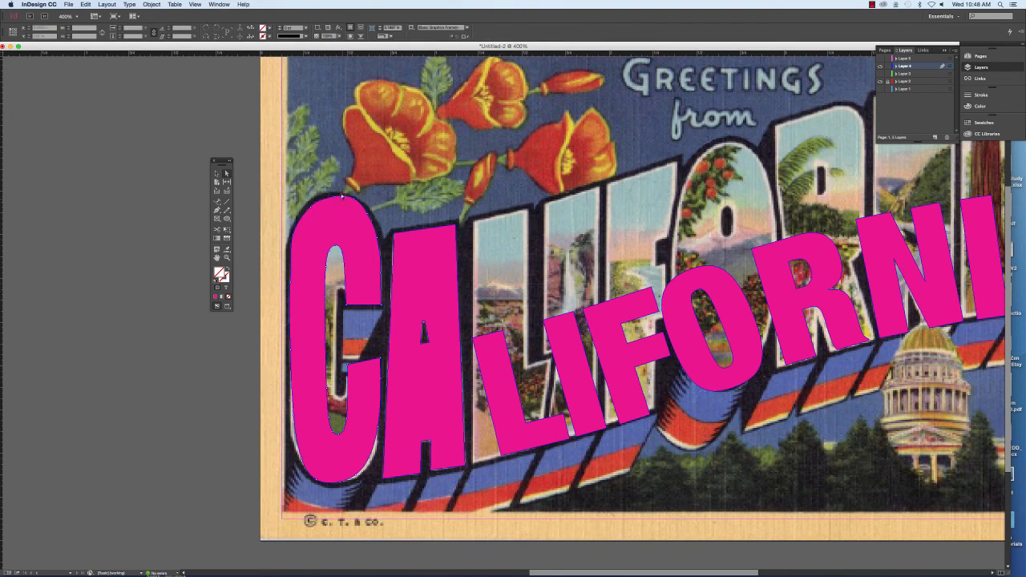
pyautogui.click(291, 250)
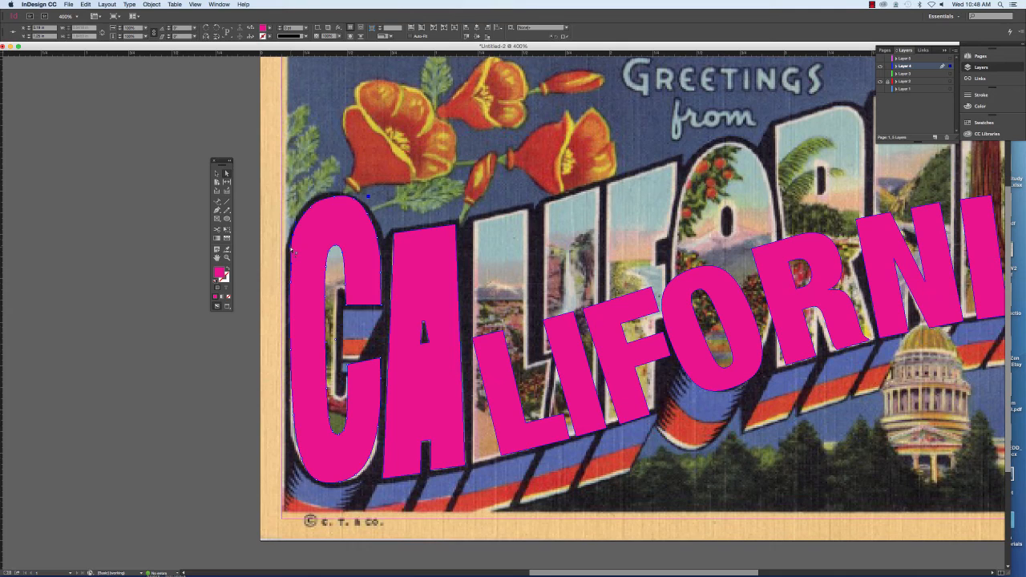
pyautogui.moveTo(292, 251); pyautogui.dragTo(289, 263)
pyautogui.click(376, 193)
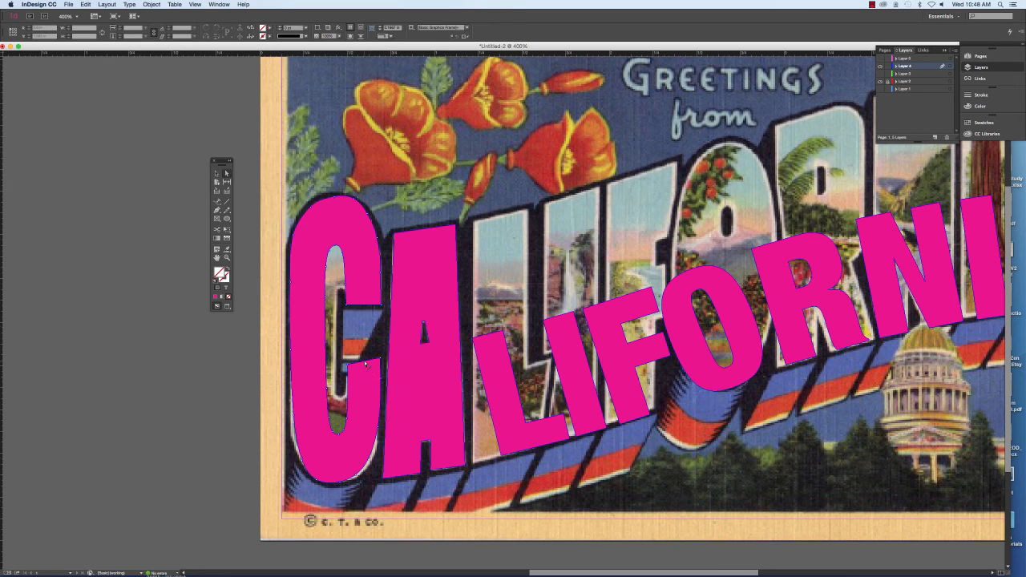
# Lower and level the end of the C's lower arm by moving its corner points onto the postcard letter's edge
pyautogui.moveTo(369, 374); pyautogui.dragTo(349, 379)
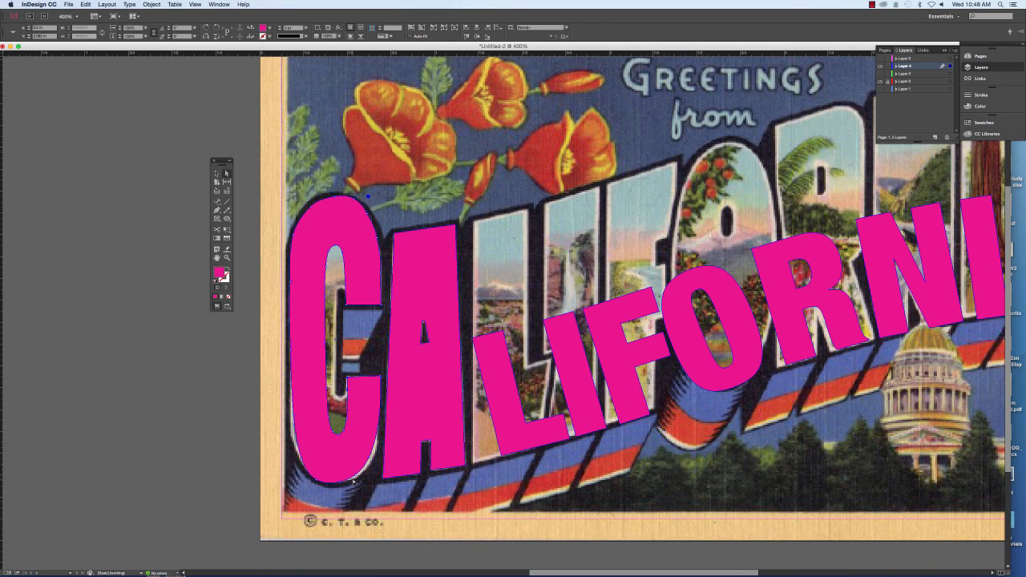
pyautogui.press('super+0')
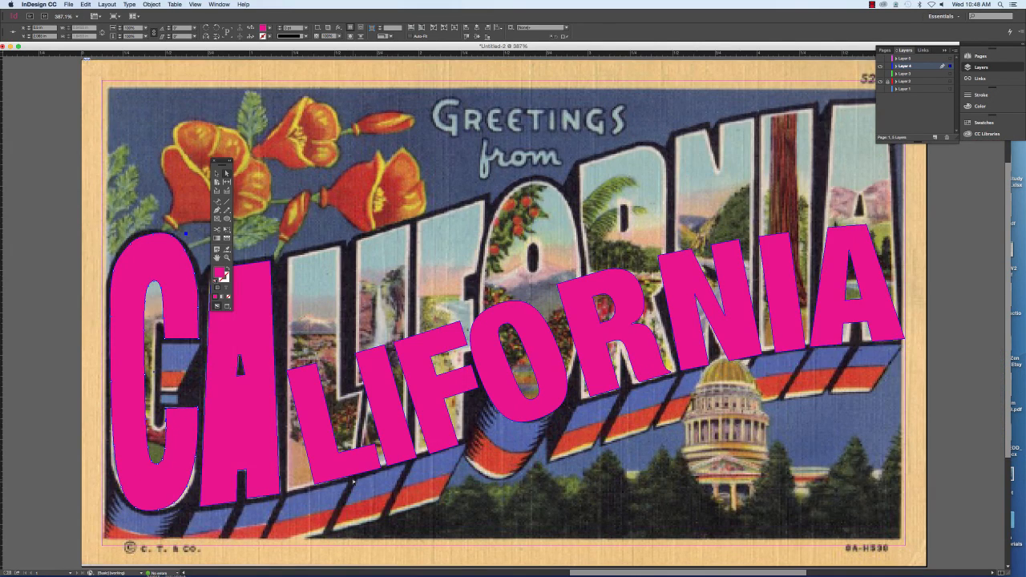
pyautogui.press('super+minus')
pyautogui.press('super+minus')
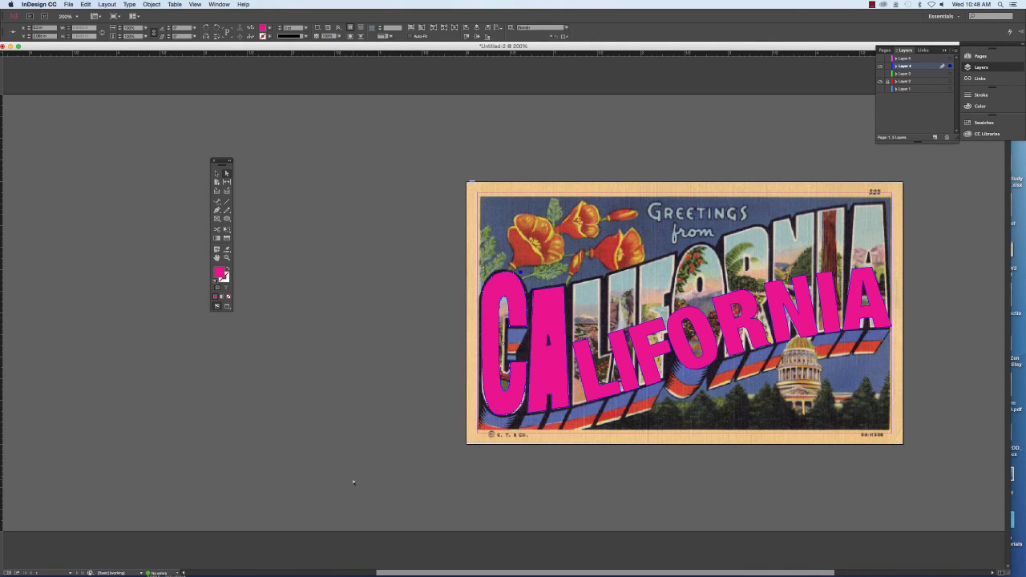